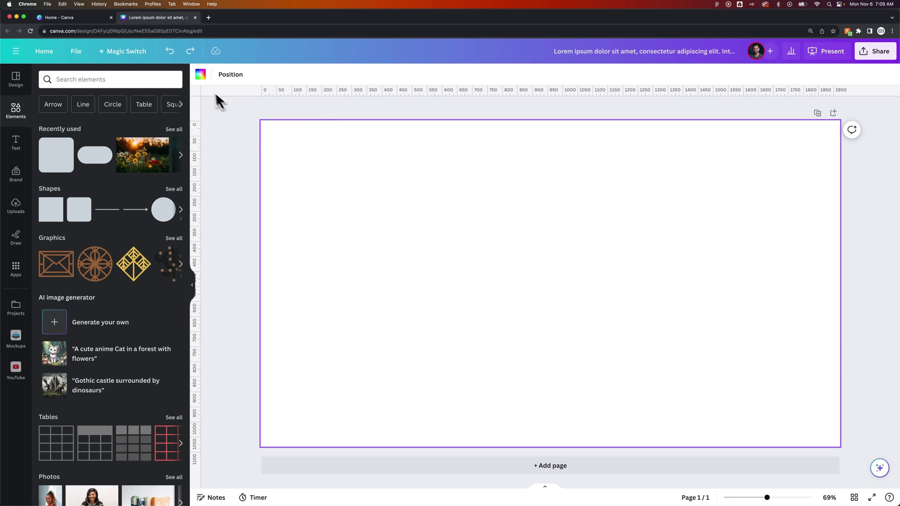
Set the page background colour to Black from the Default colors.
click(201, 76)
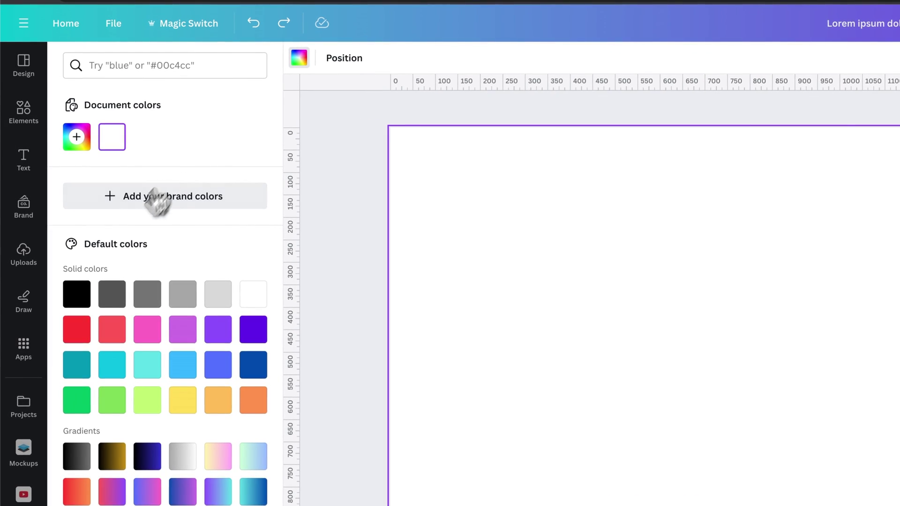
click(85, 308)
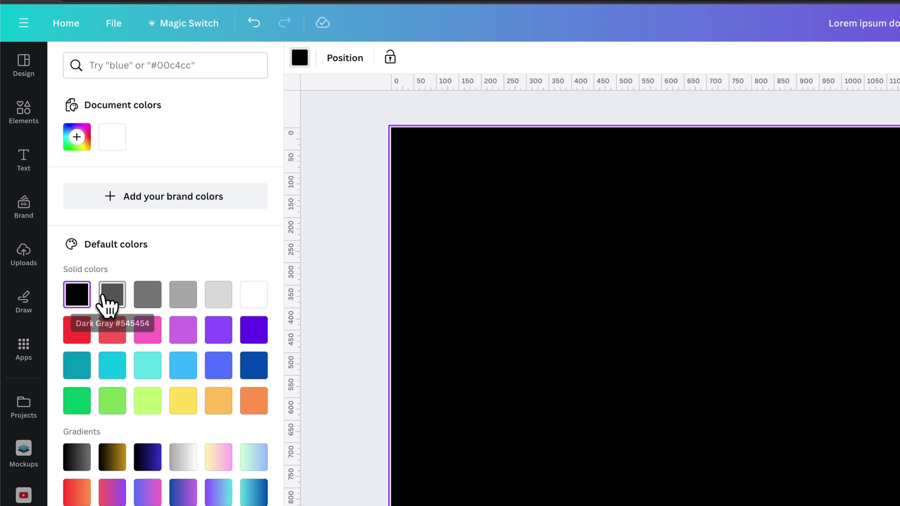
Add a white heading reading GLITCH, set in the Muli Black font.
click(356, 224)
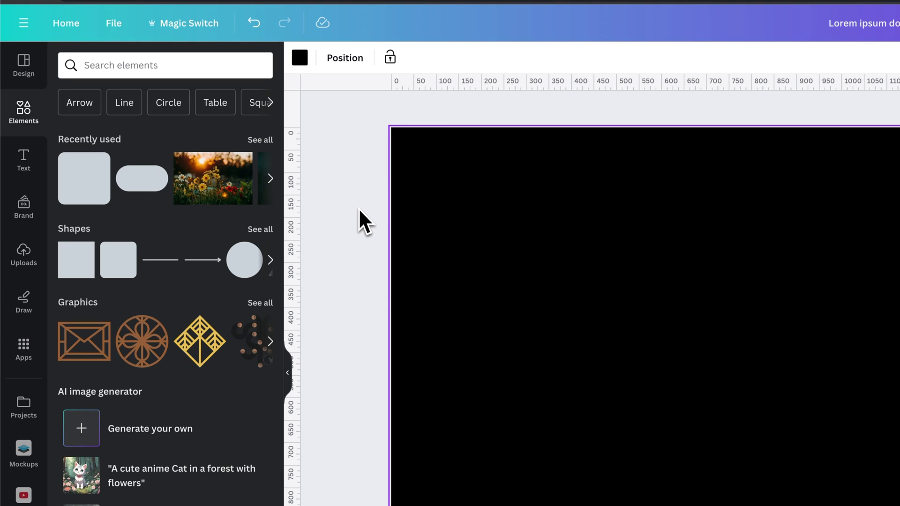
click(26, 163)
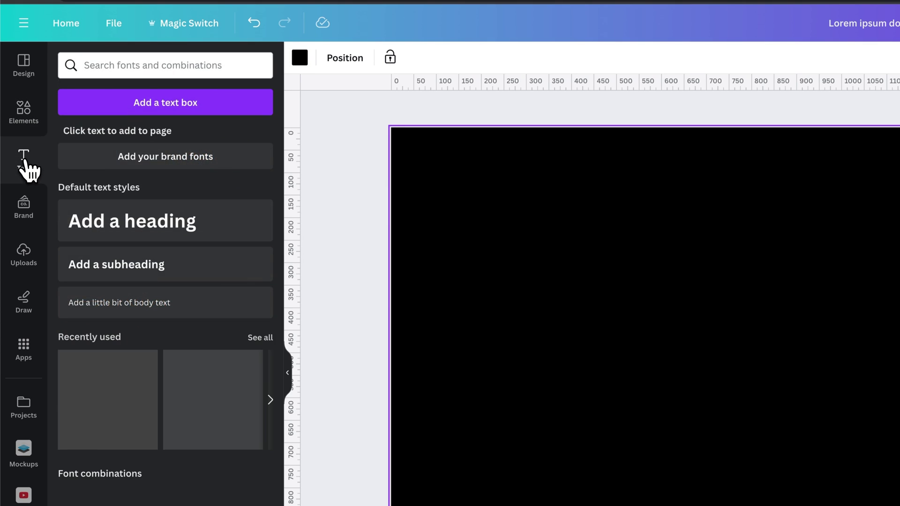
click(145, 229)
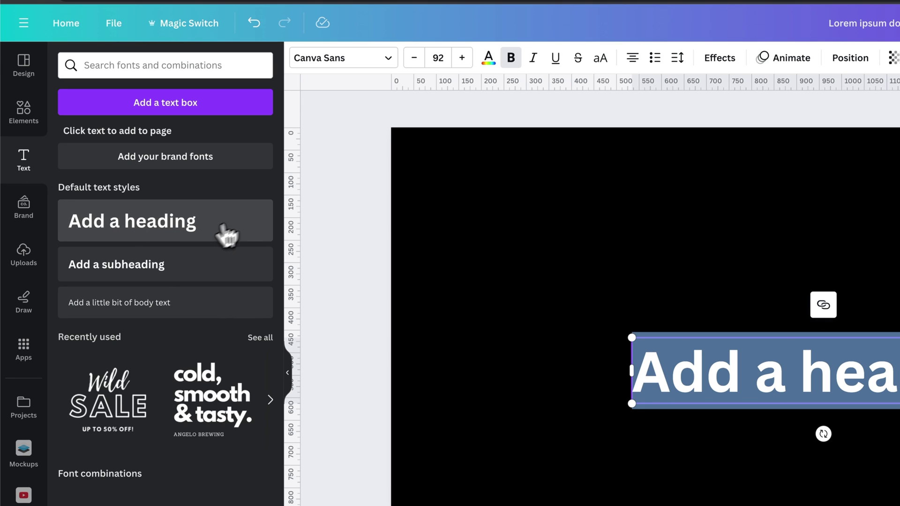
click(341, 64)
click(161, 102)
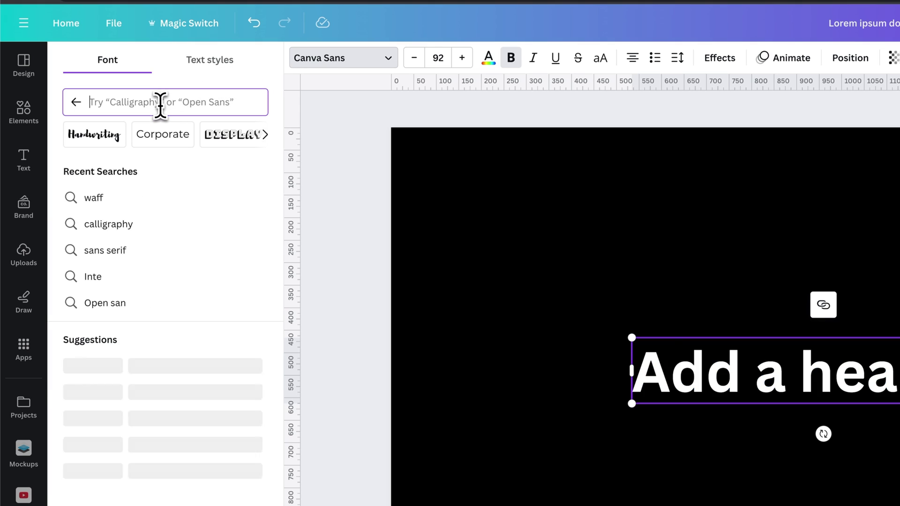
text(muli)
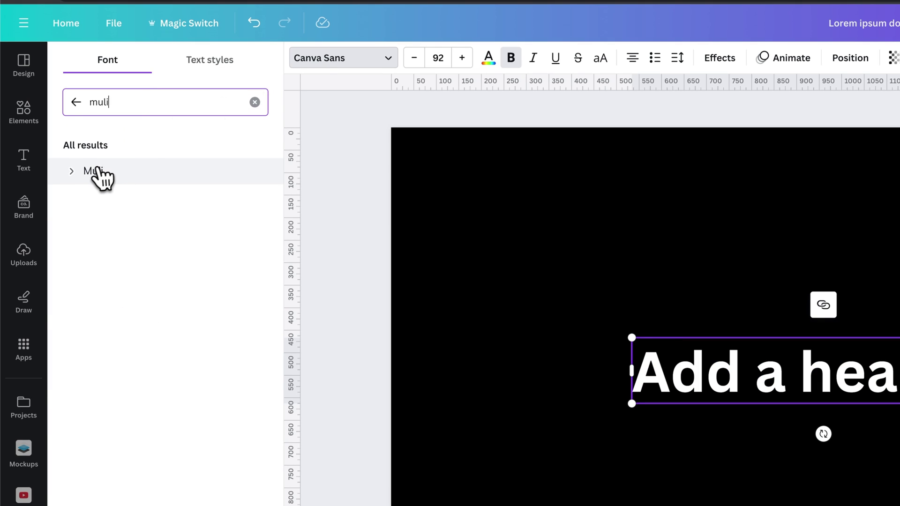
click(79, 172)
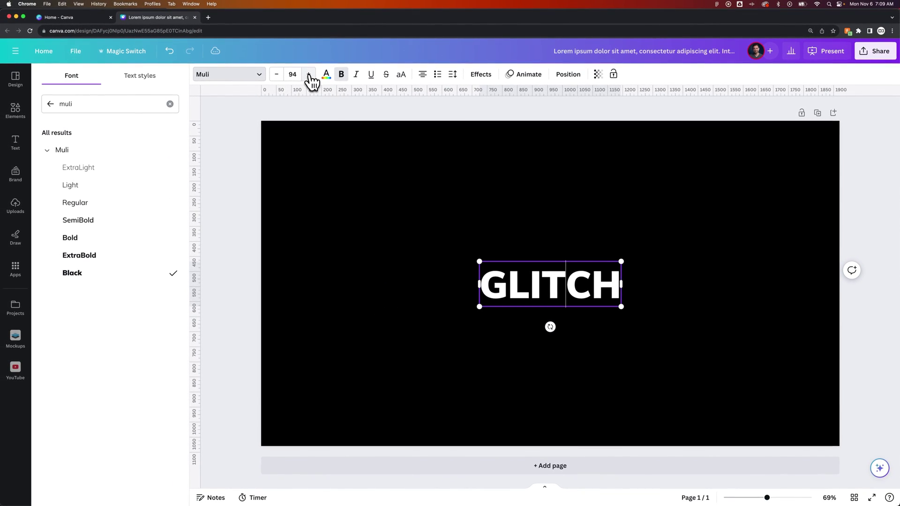
Enlarge the GLITCH heading to font size 180 and move it to mid-page.
click(307, 76)
click(308, 77)
click(307, 76)
click(308, 76)
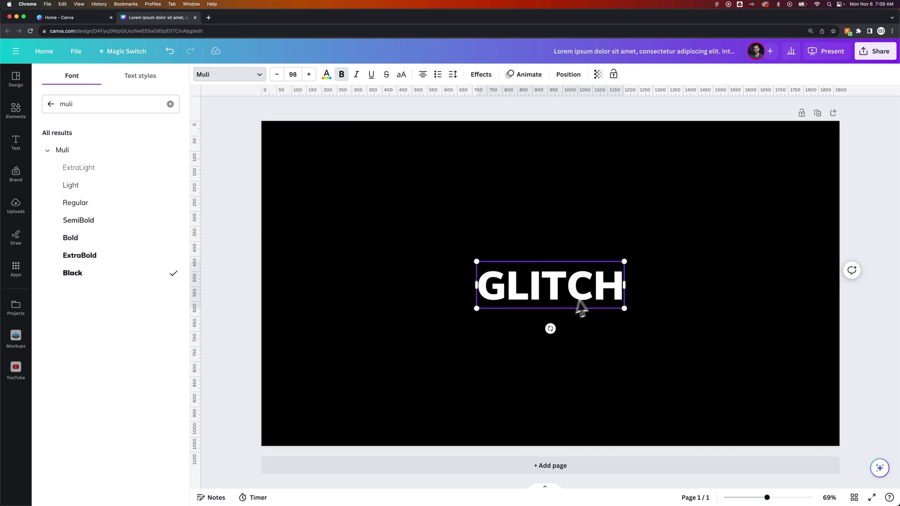
click(293, 75)
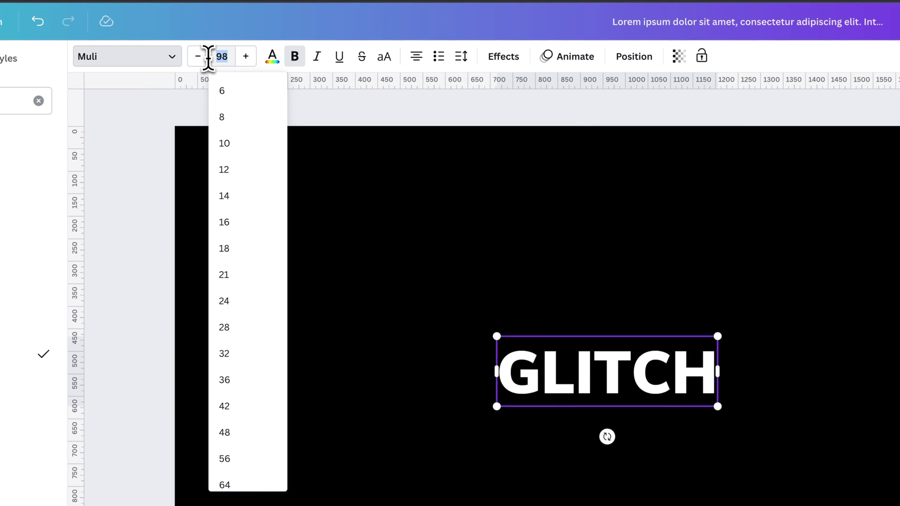
text(180)
key(Return)
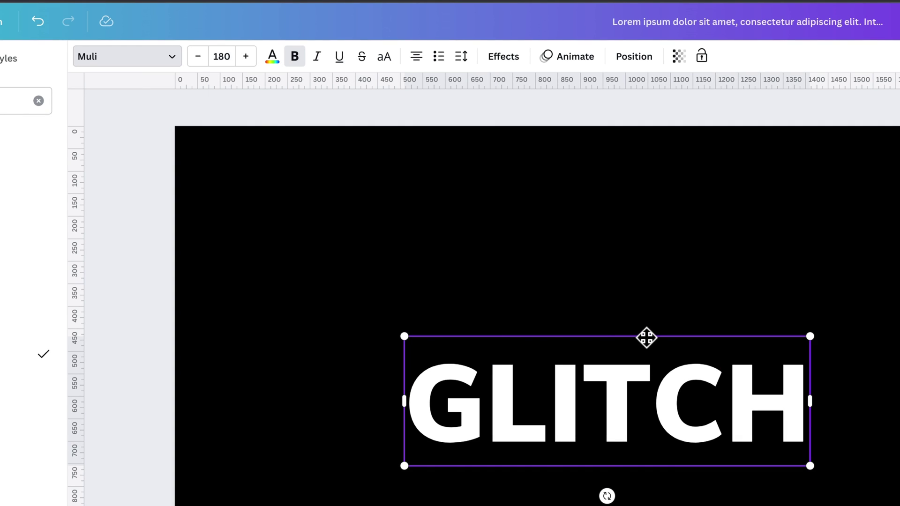
mouse_move(648, 337)
mouse_down()
mouse_move(636, 282)
mouse_move(576, 241)
mouse_up()
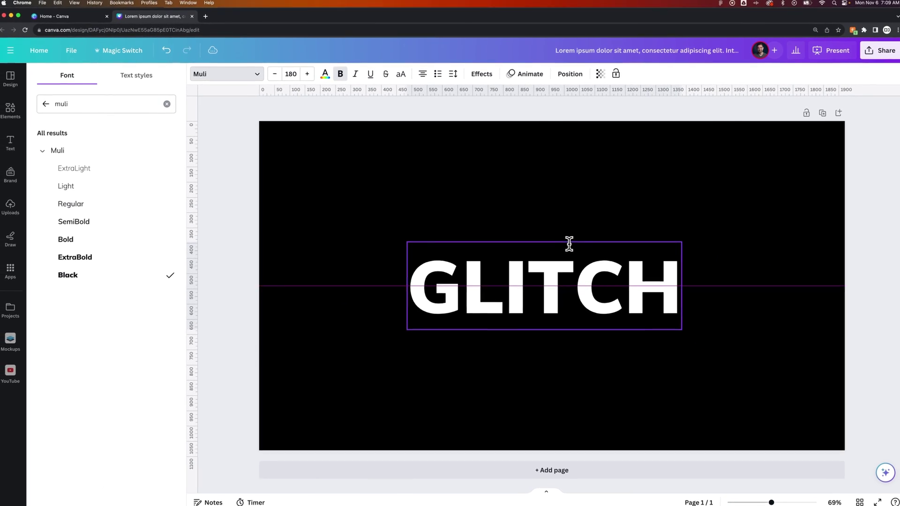
Align the size-180 GLITCH heading to the horizontal centre of the black page.
double_click(575, 242)
right_click(574, 241)
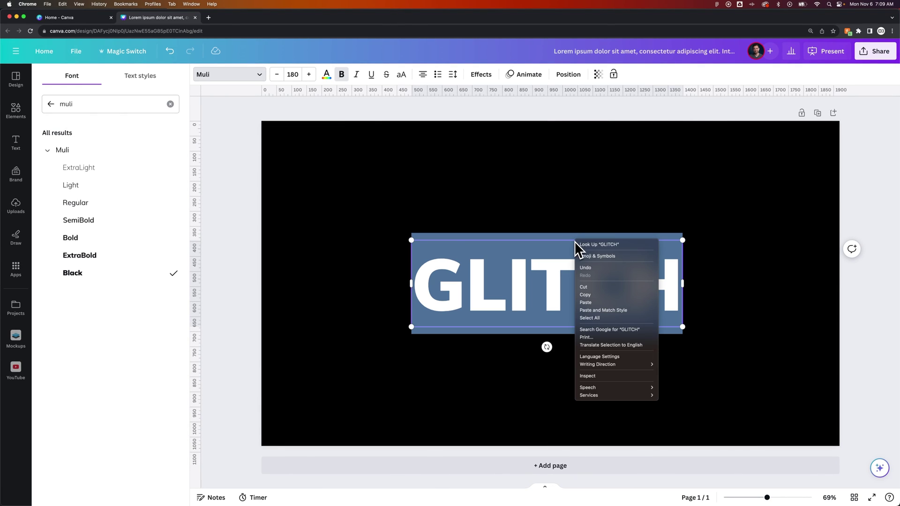
key(Escape)
key(Escape)
double_click(631, 239)
right_click(632, 240)
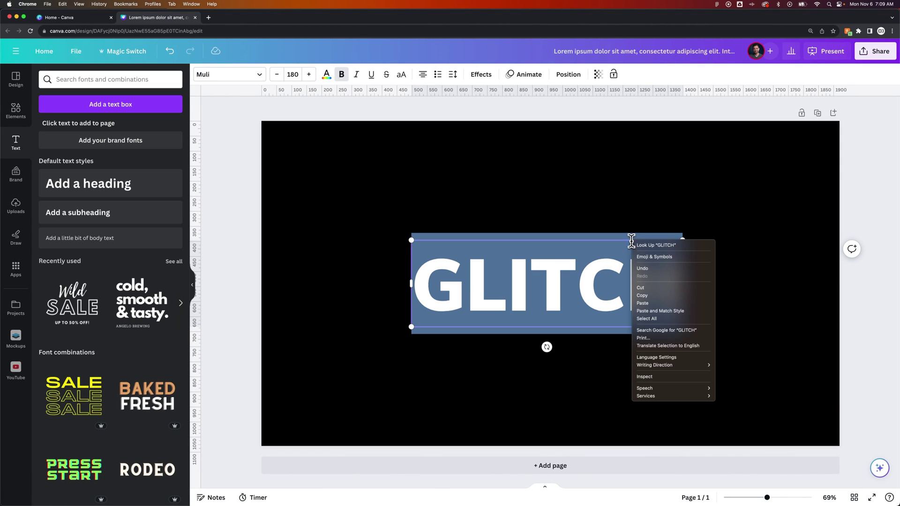
click(623, 223)
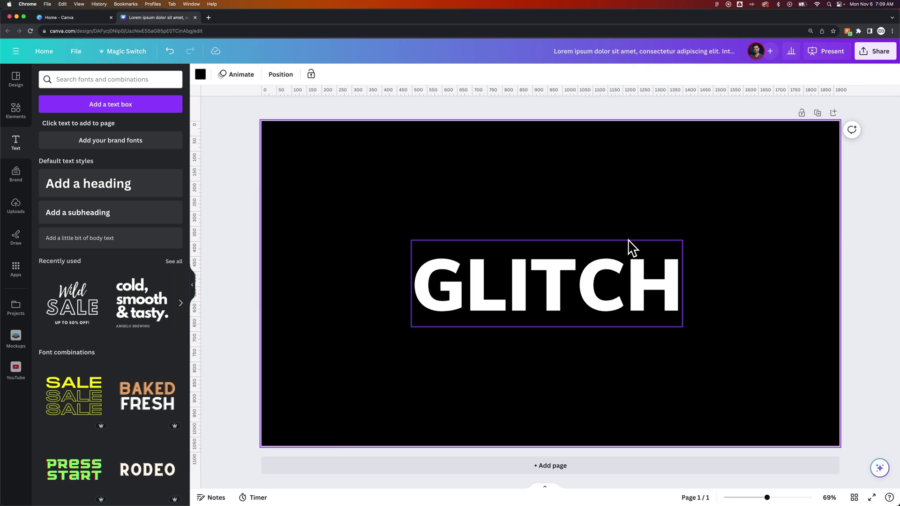
click(614, 248)
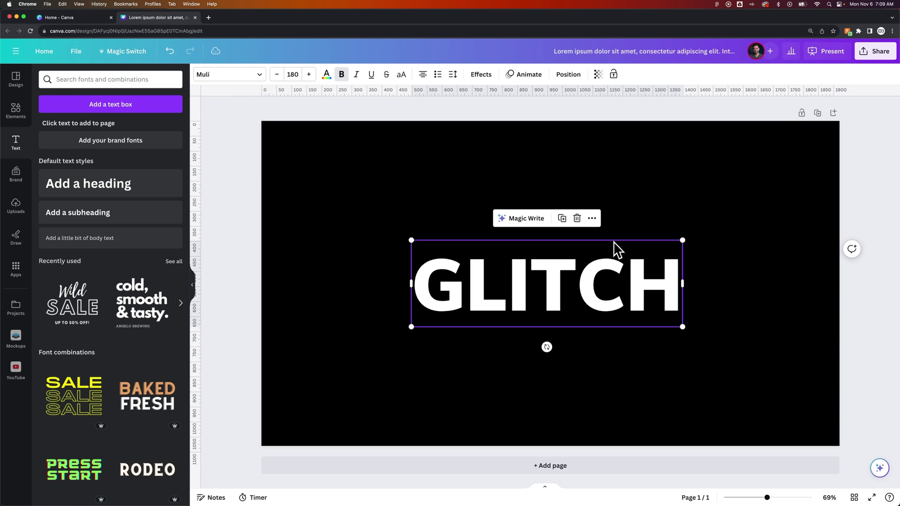
right_click(616, 250)
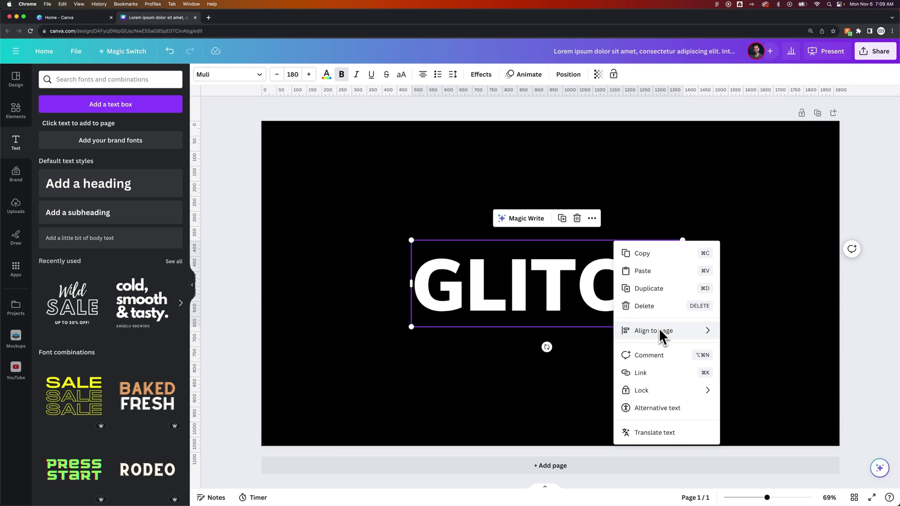
mouse_move(653, 330)
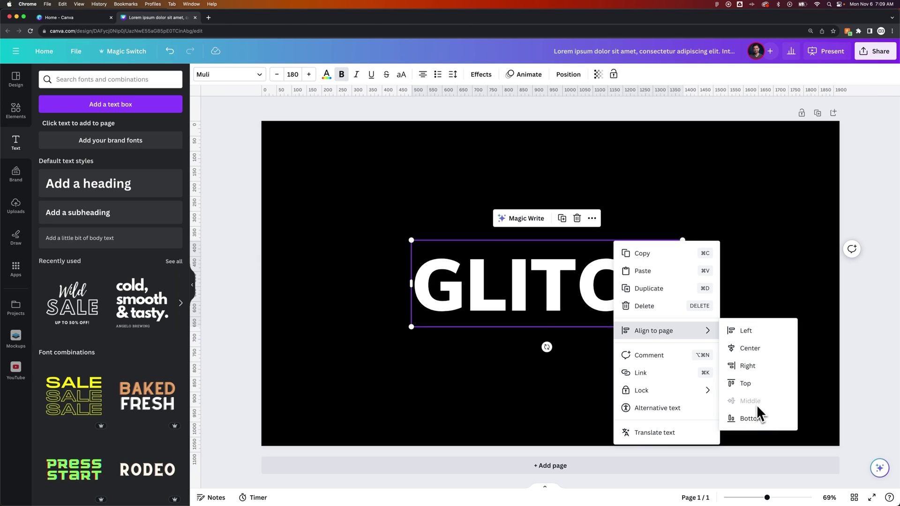
click(757, 350)
click(753, 286)
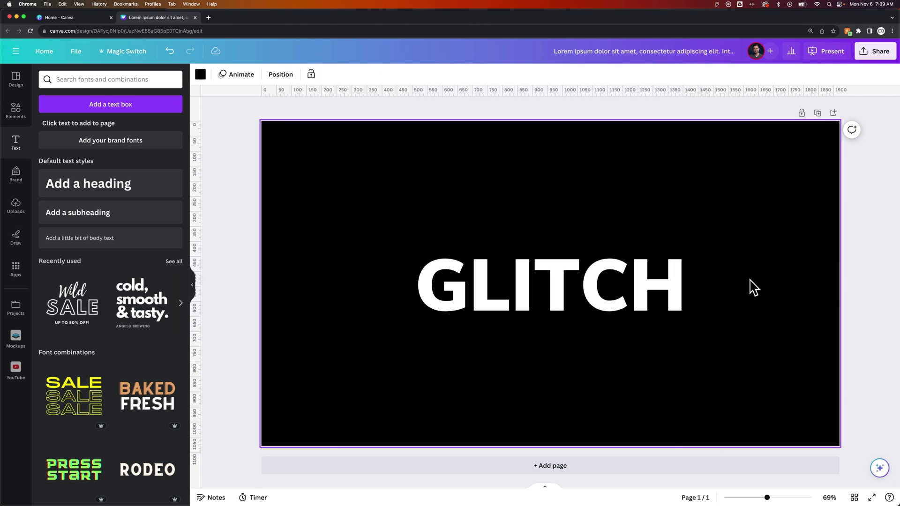
click(605, 289)
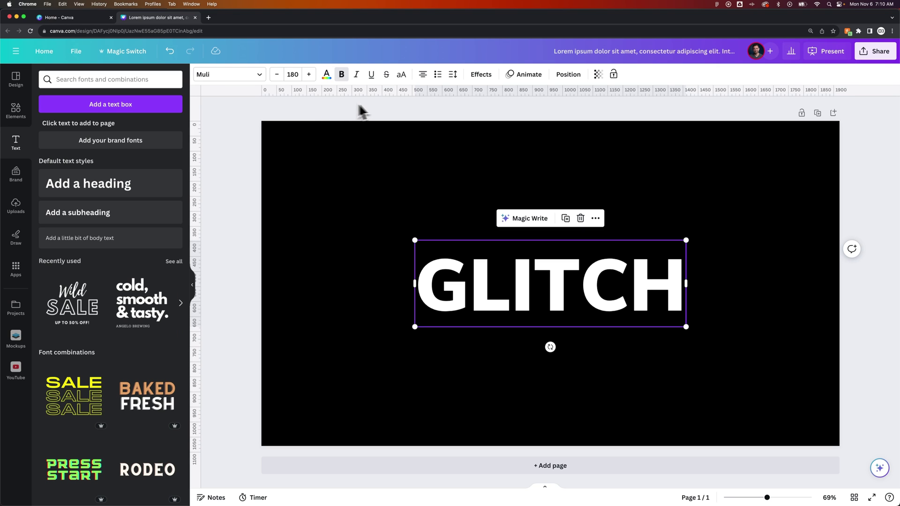
Apply the Glitch effect to GLITCH and widen its shadow offset and direction.
click(488, 76)
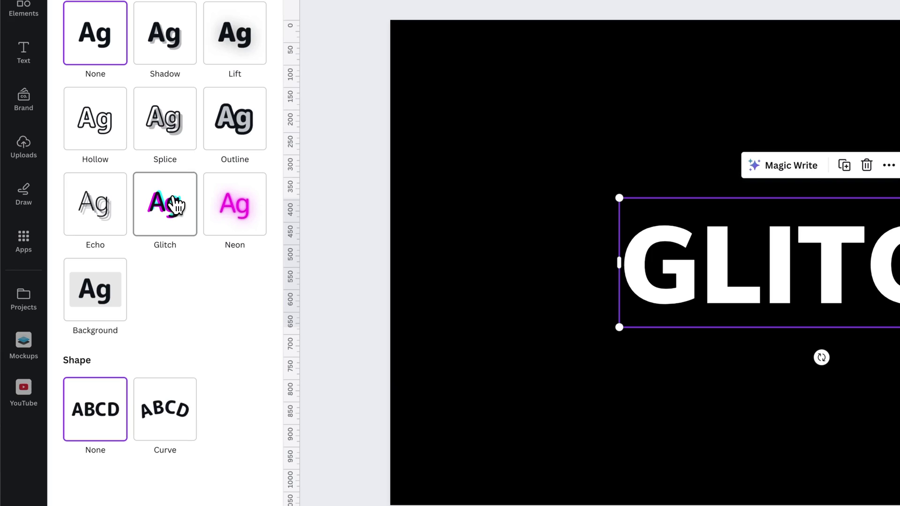
click(177, 205)
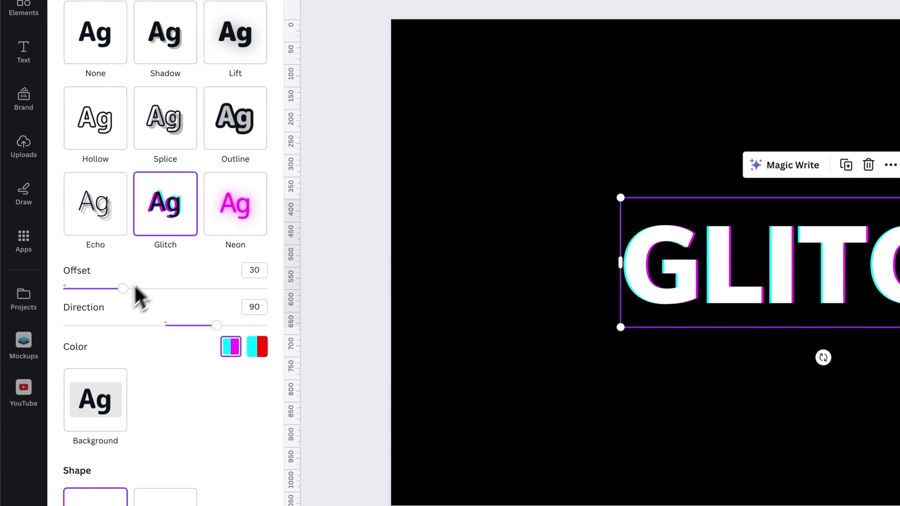
mouse_move(124, 289)
mouse_down()
mouse_move(200, 294)
mouse_move(115, 302)
mouse_move(257, 291)
mouse_move(176, 302)
mouse_up()
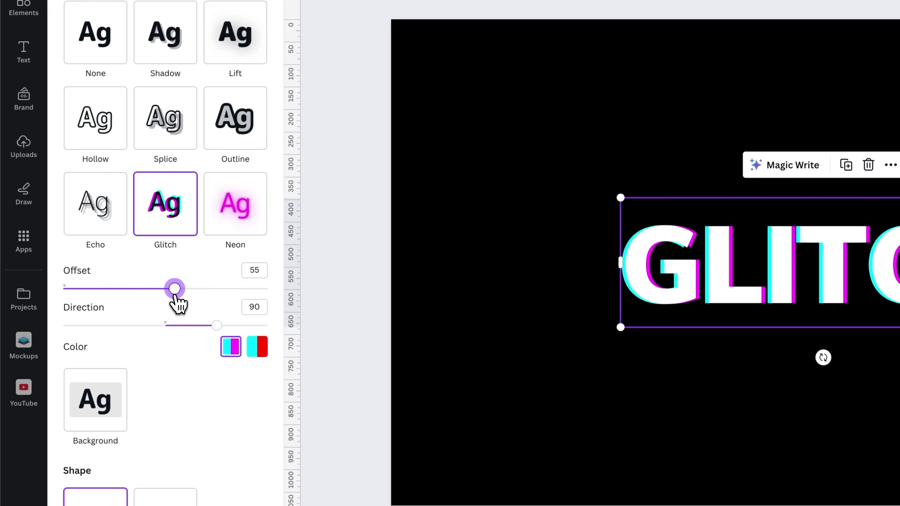
mouse_move(216, 327)
mouse_down()
mouse_move(182, 331)
mouse_move(250, 332)
mouse_move(96, 334)
mouse_move(104, 339)
mouse_up()
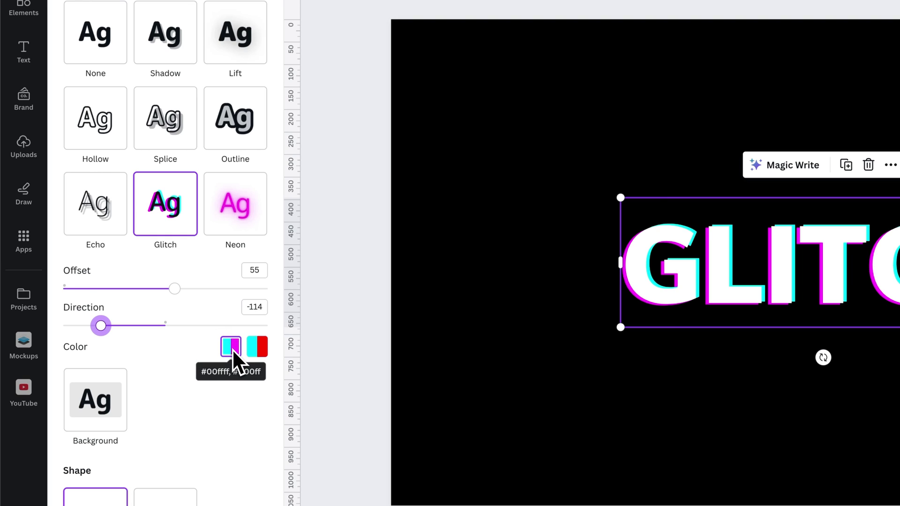
Keep cyan/magenta glitch colours and fine-tune to offset 60, direction 101.
click(260, 352)
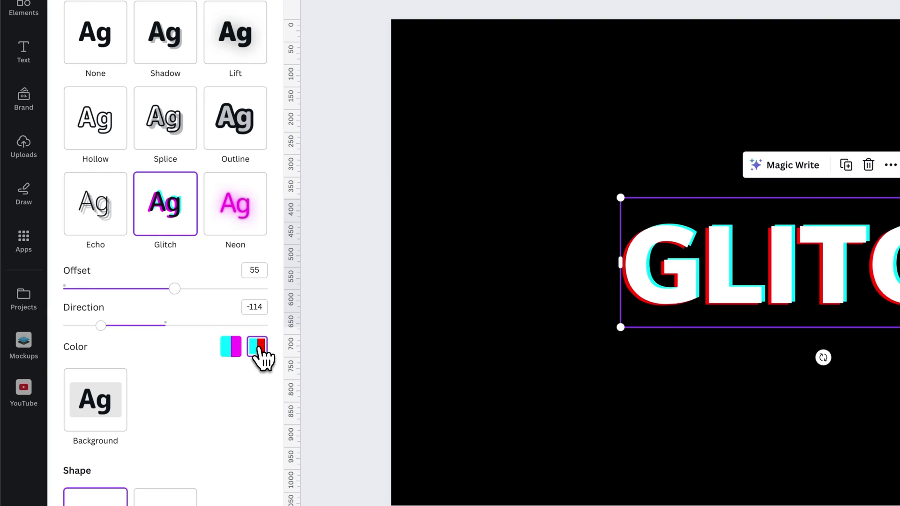
click(230, 348)
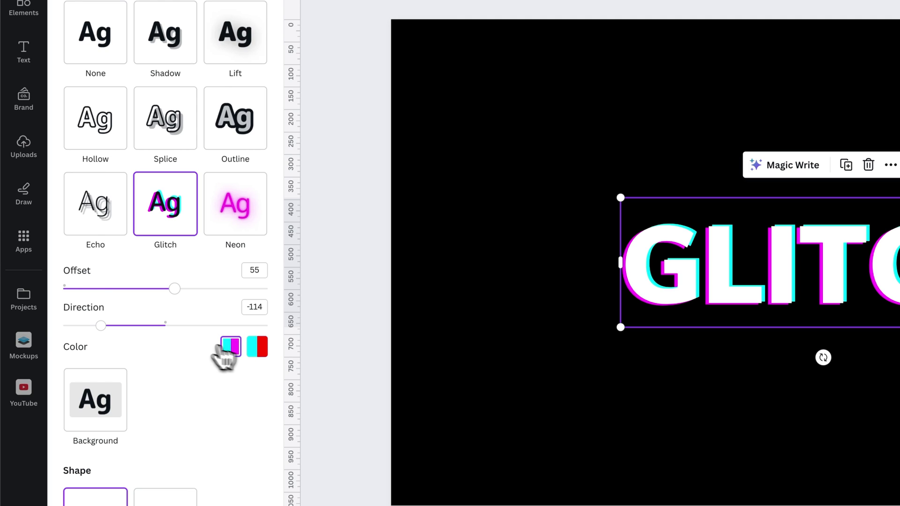
drag(144, 327, 223, 326)
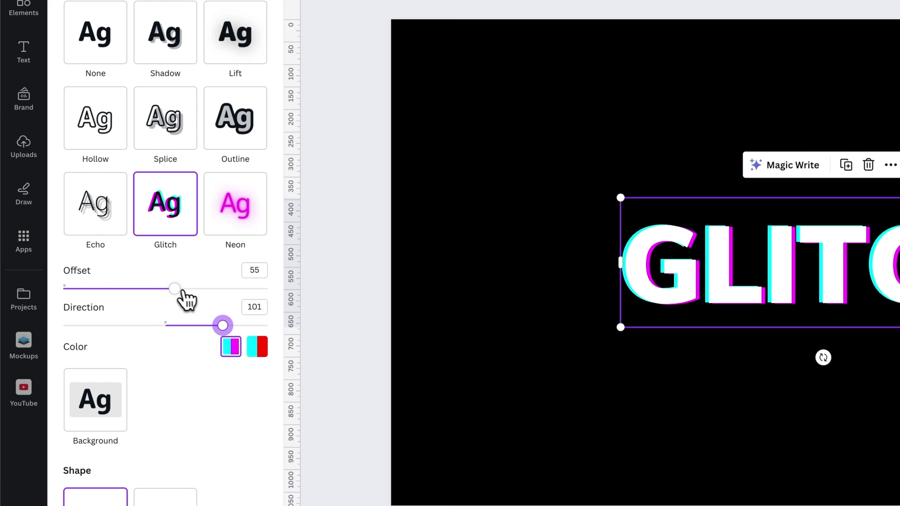
drag(176, 290, 186, 294)
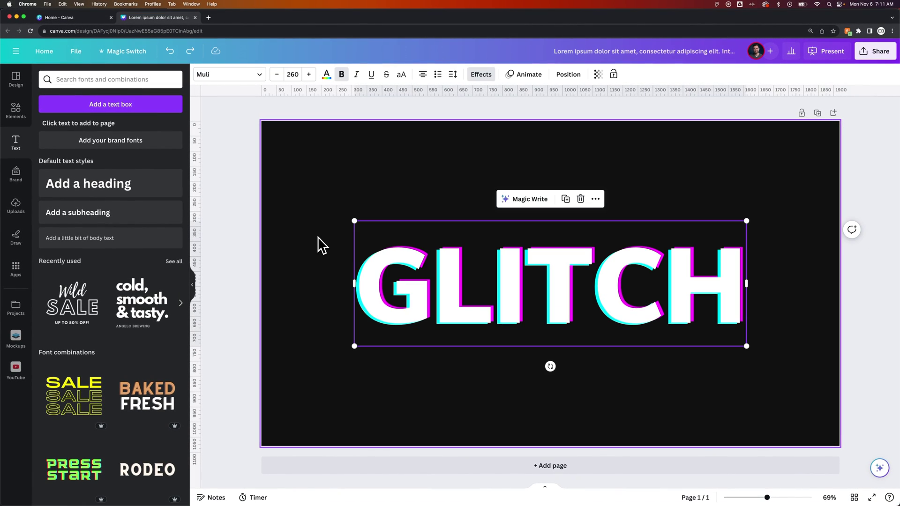
Change GLITCH to the pixel font SCR-N Seven in ExtraBold weight.
click(322, 247)
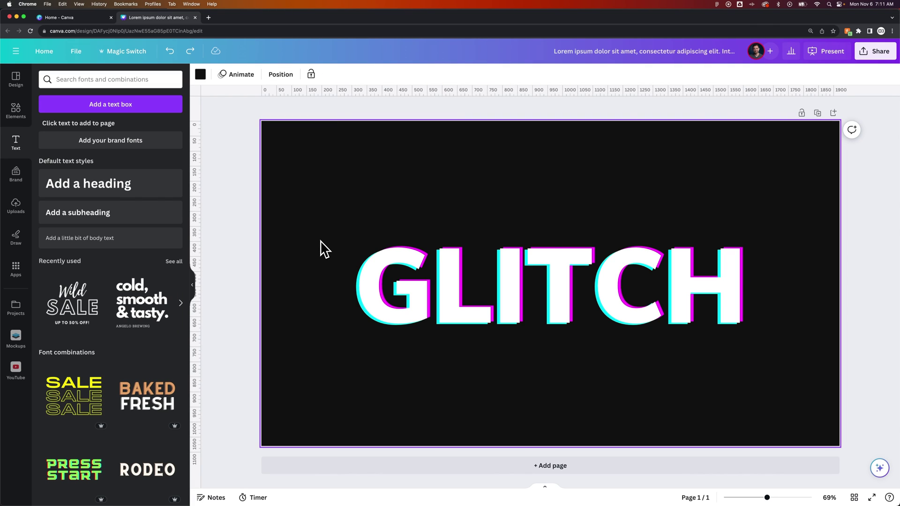
click(416, 267)
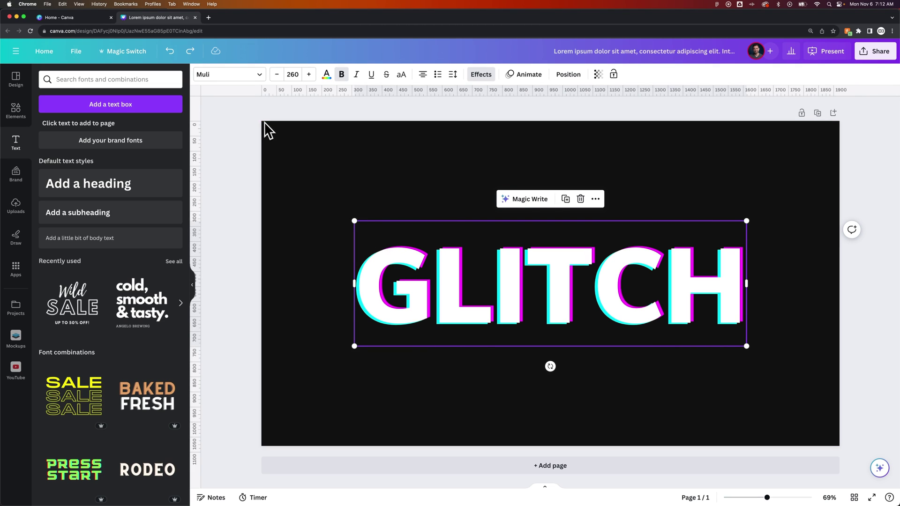
click(239, 74)
text(pix)
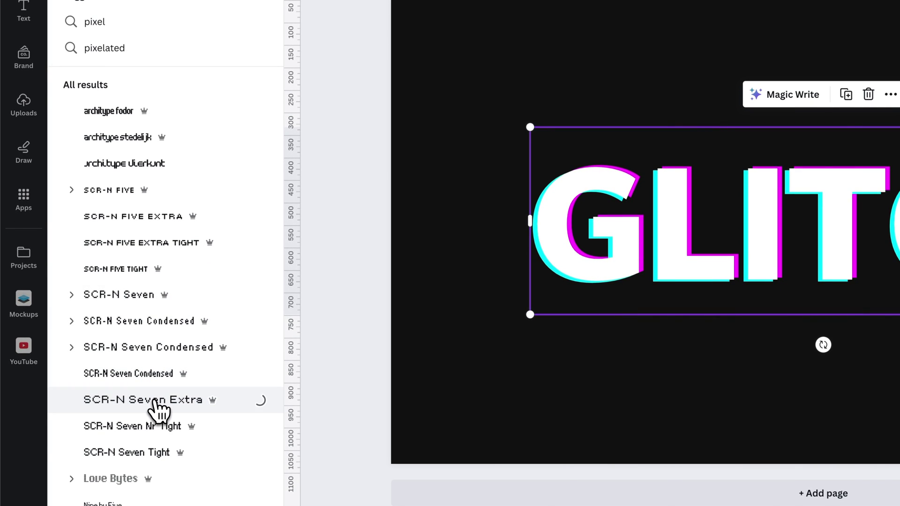
click(137, 301)
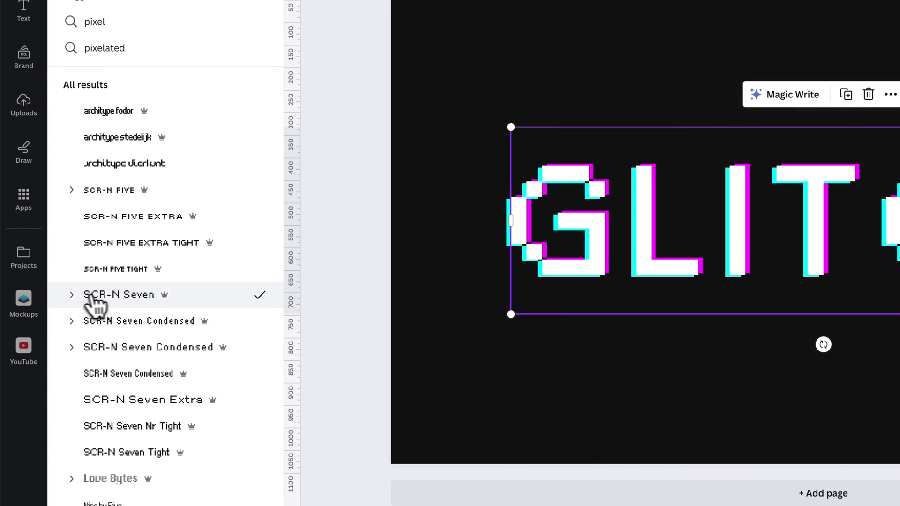
click(71, 295)
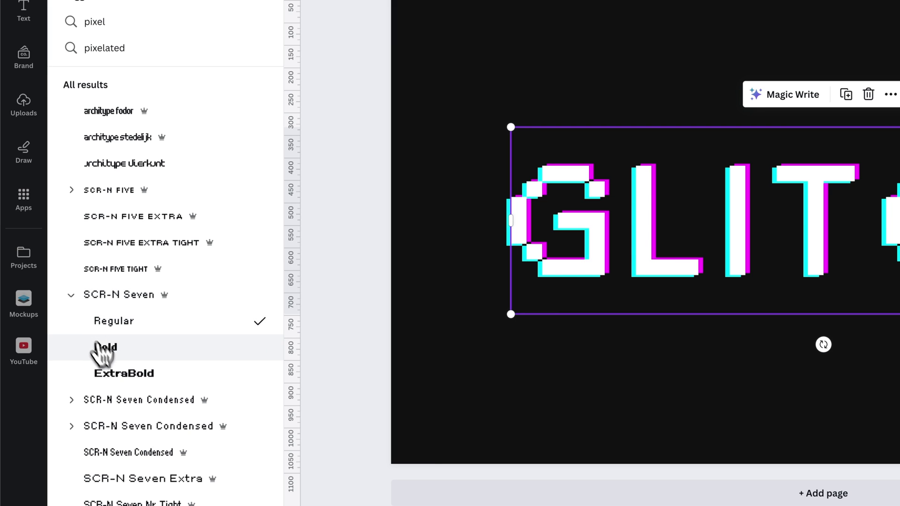
click(121, 380)
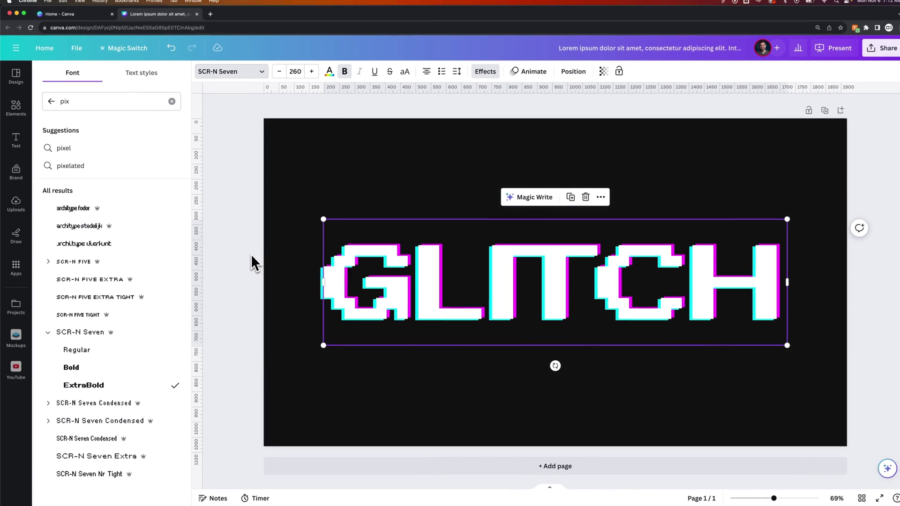
Close the font list and deselect GLITCH to preview the finished design.
key(Escape)
key(Escape)
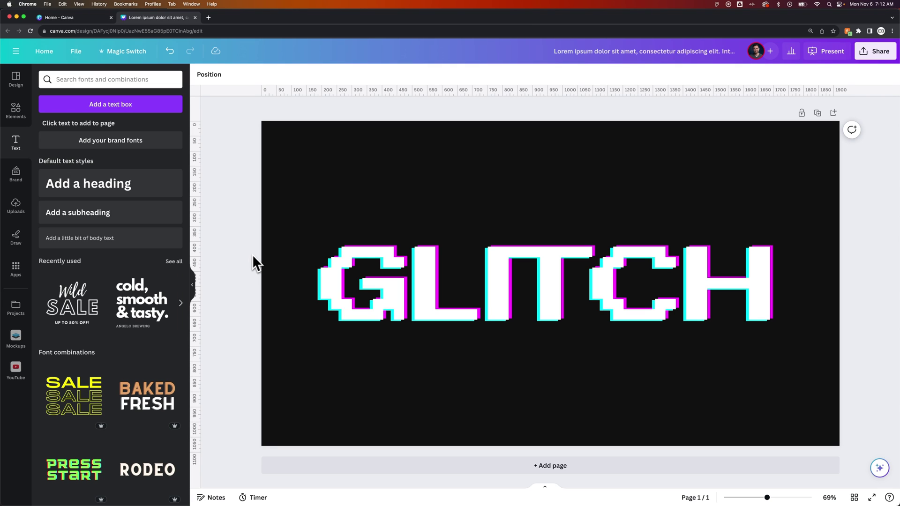
click(459, 278)
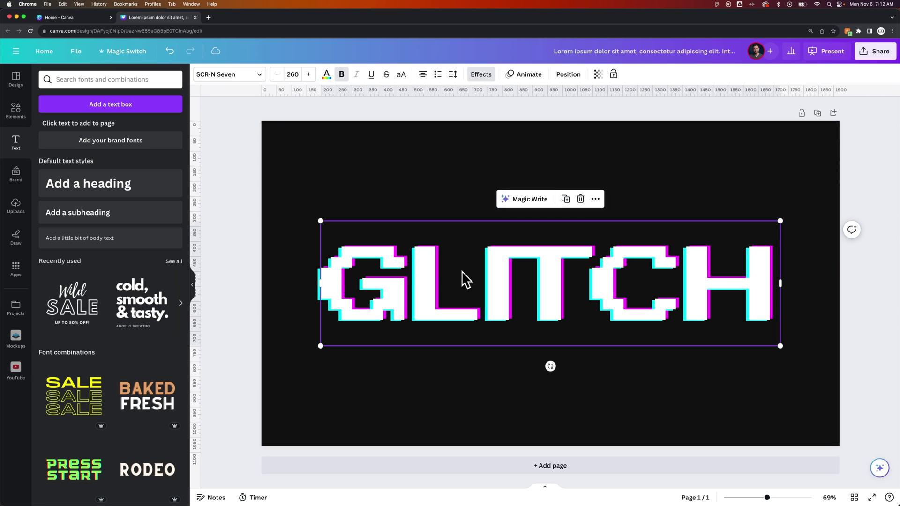
click(250, 224)
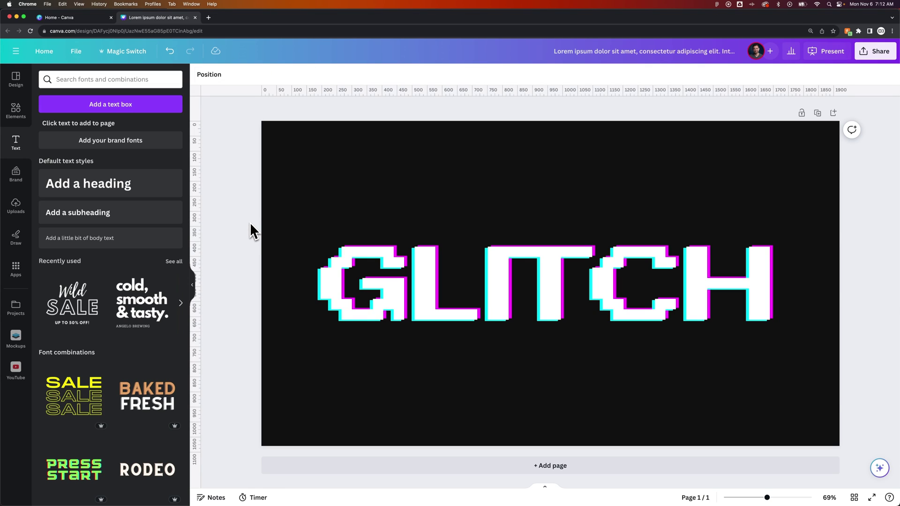